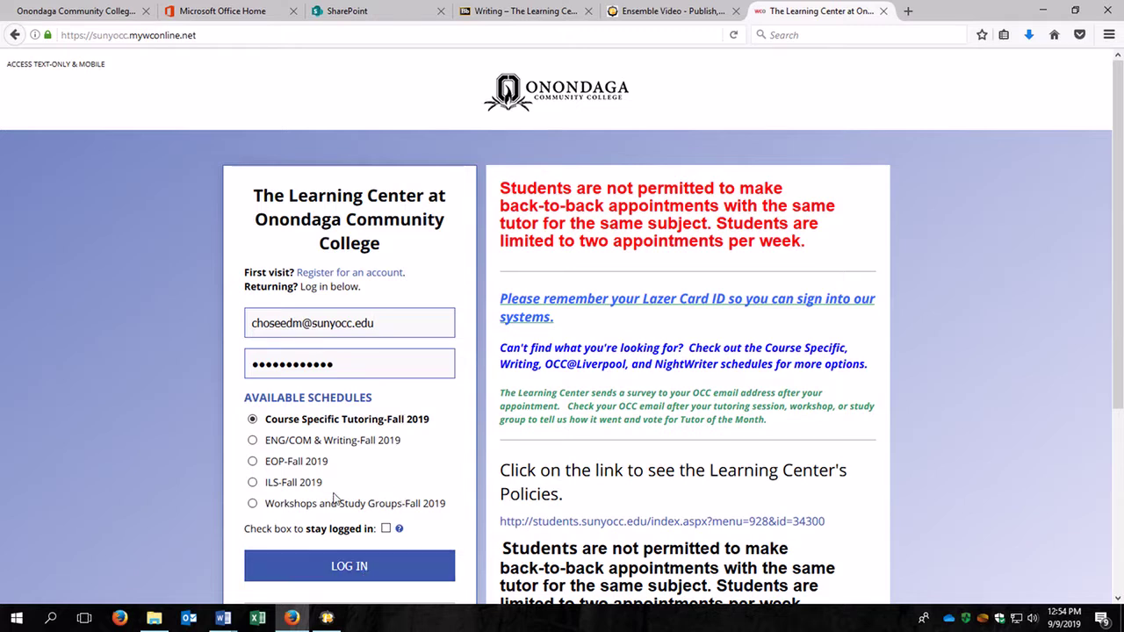
Step: Choose the ENG/COM & Writing-Fall 2019 schedule and log in to The Learning Center's scheduling site
left_click(251, 465)
left_click(253, 485)
left_click(378, 575)
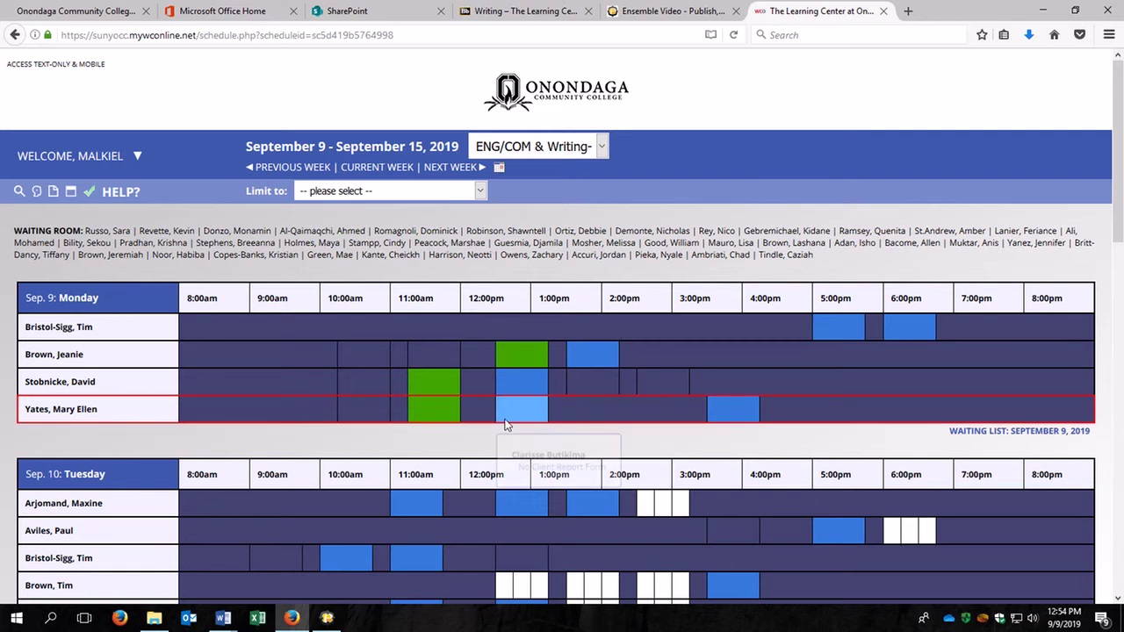
Step: Open a new appointment form for the free 12:30pm slot in the fourth tutor's row on Tuesday, September 10
mouse_move(524, 414)
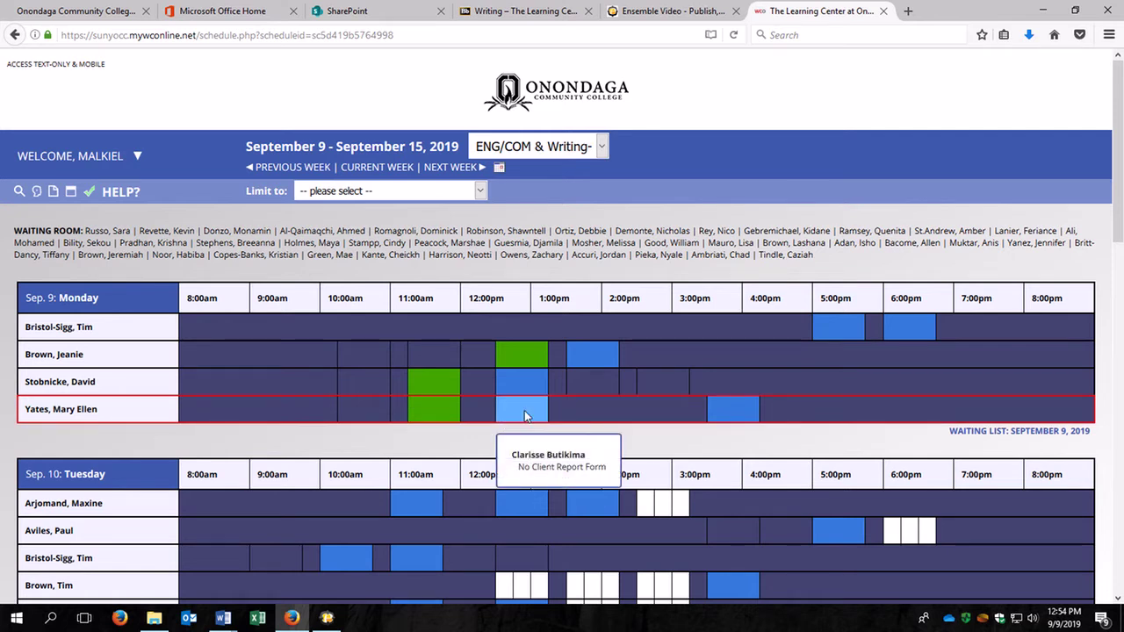
scroll(493, 442, "down", 2)
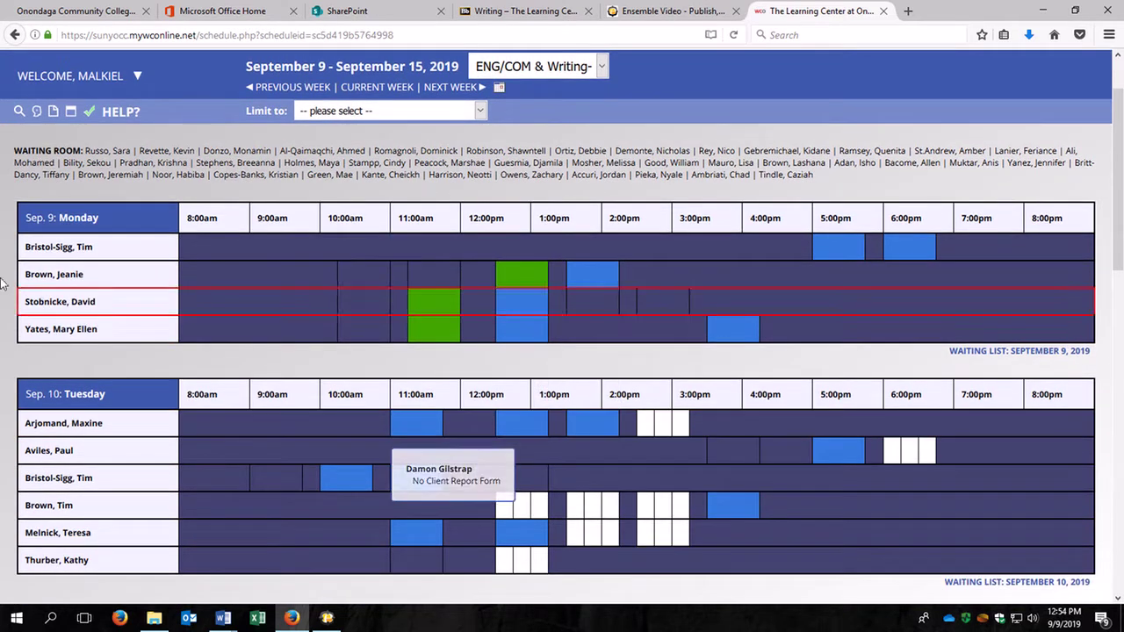
left_click_drag(16, 195, 129, 217)
left_click(195, 265)
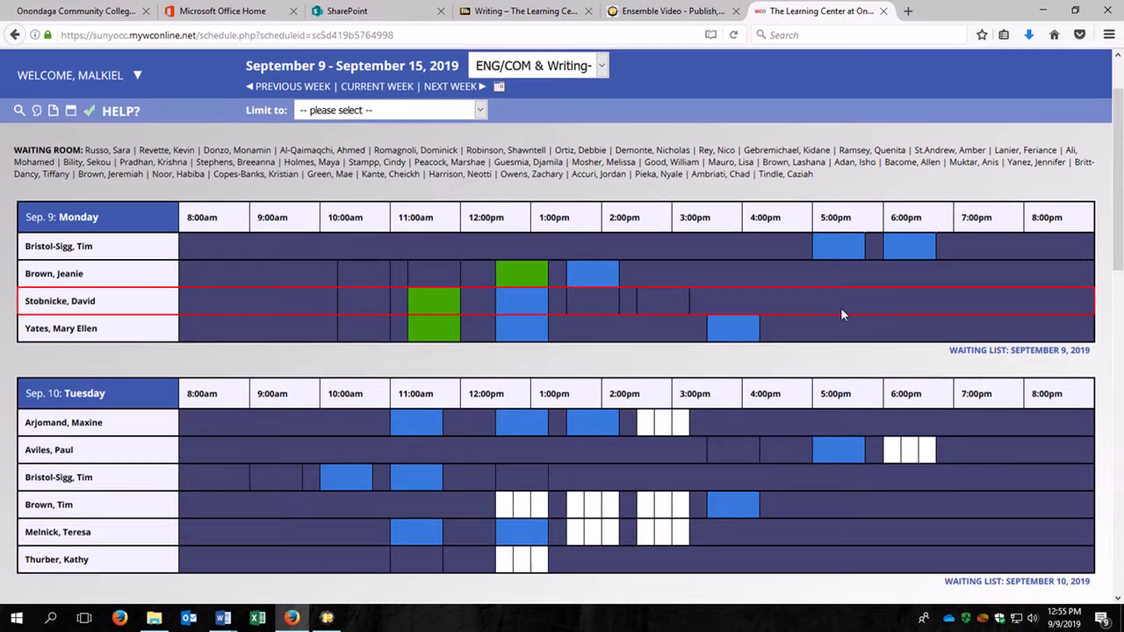
scroll(840, 307, "down", 2)
scroll(131, 312, "down", 2)
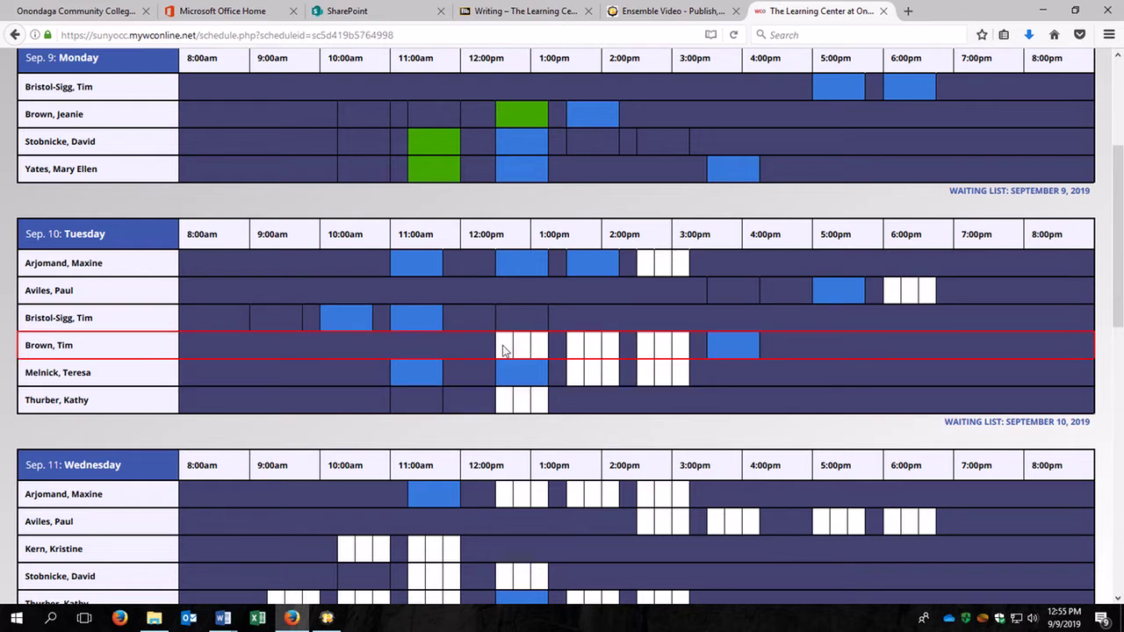
left_click(503, 349)
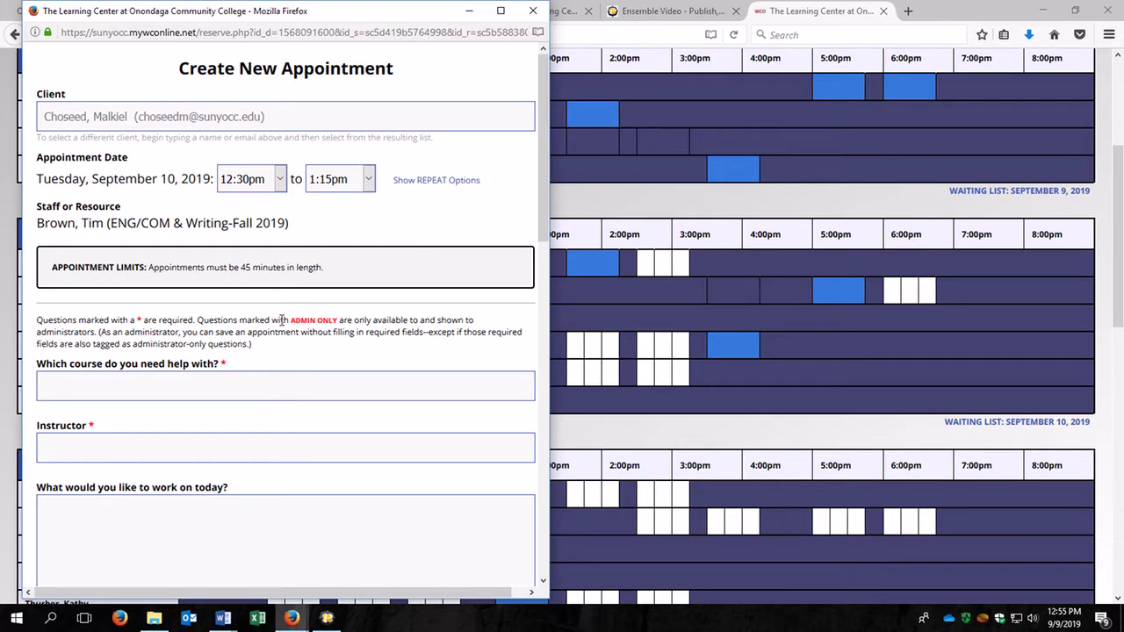
Step: Examine the appointment form's questions about course, instructor, work goals, laptop loan and assignment description
scroll(281, 319, "down", 3)
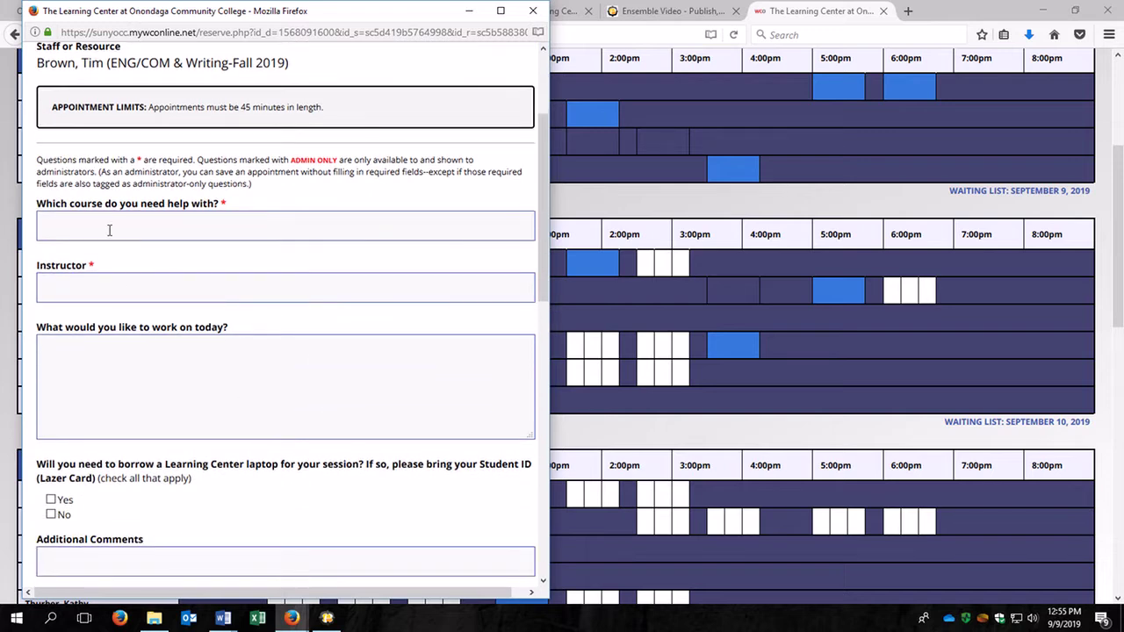
scroll(222, 238, "down", 2)
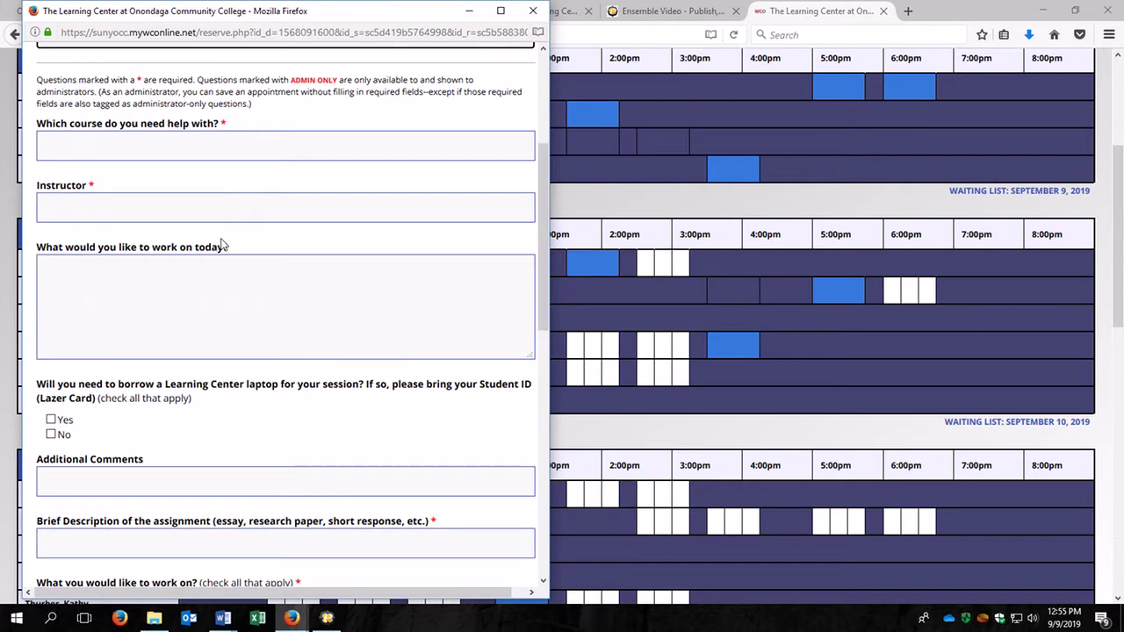
left_click(218, 151)
left_click(216, 291)
scroll(364, 303, "down", 3)
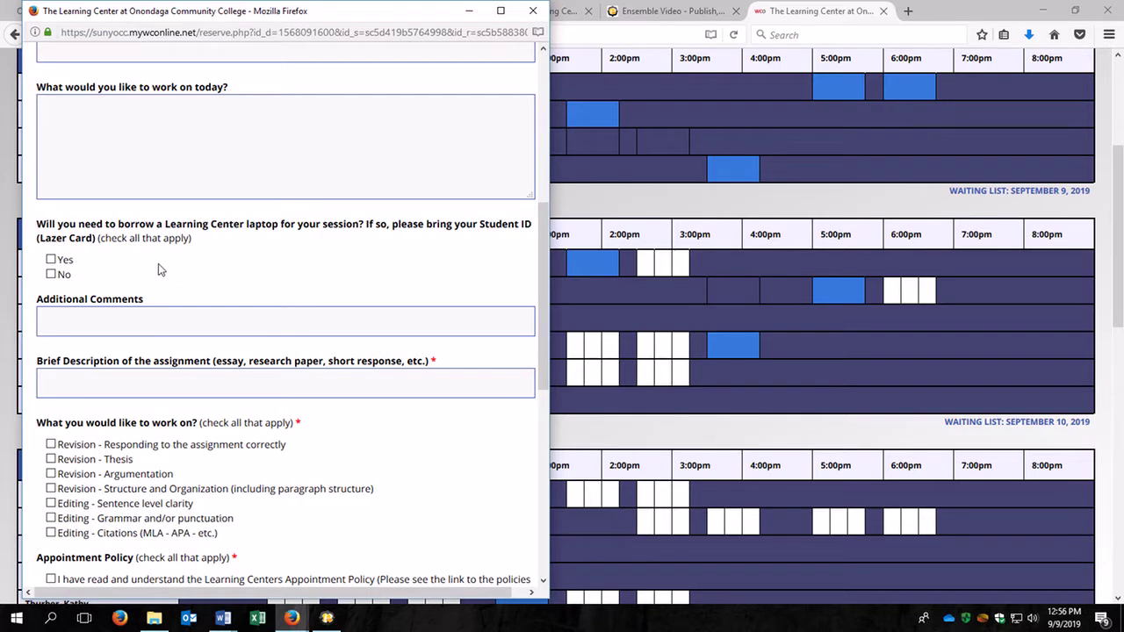
scroll(158, 263, "down", 3)
left_click(201, 232)
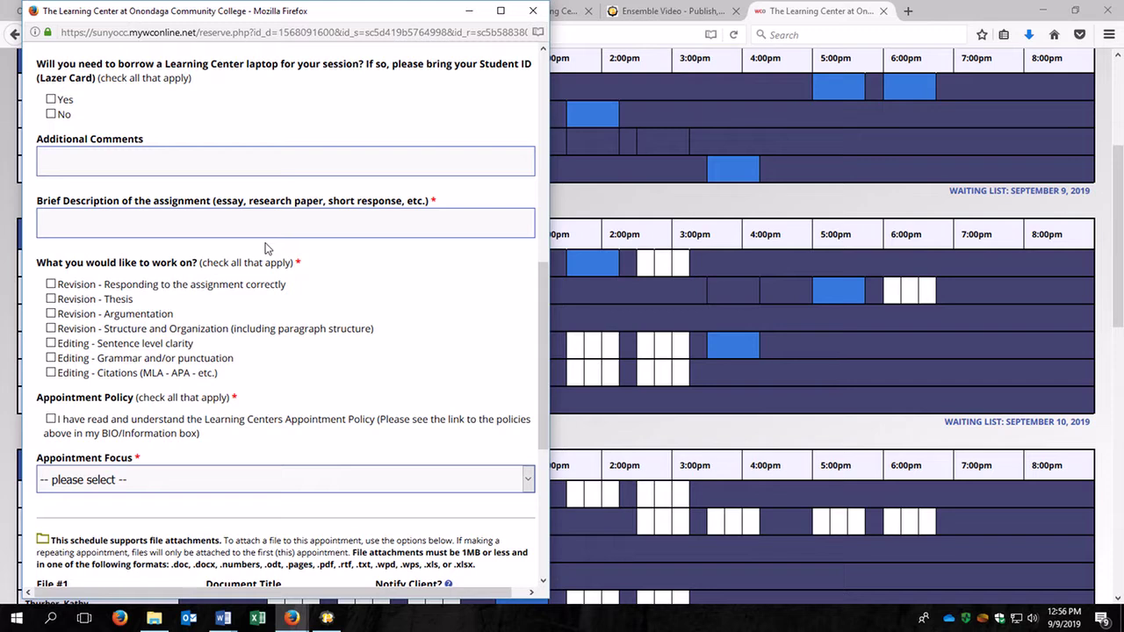
Step: Try out the options for what to work on, leaving only "Revision - Responding to the assignment correctly" selected
left_click(51, 284)
left_click(51, 298)
left_click(51, 329)
left_click(51, 313)
left_click(51, 343)
left_click(51, 358)
left_click(50, 372)
left_click(51, 373)
left_click(51, 299)
left_click(51, 313)
left_click(51, 328)
left_click(51, 343)
left_click(51, 358)
Step: Accept the Learning Center's Appointment Policy and set the appointment focus to Writing
scroll(208, 391, "down", 1)
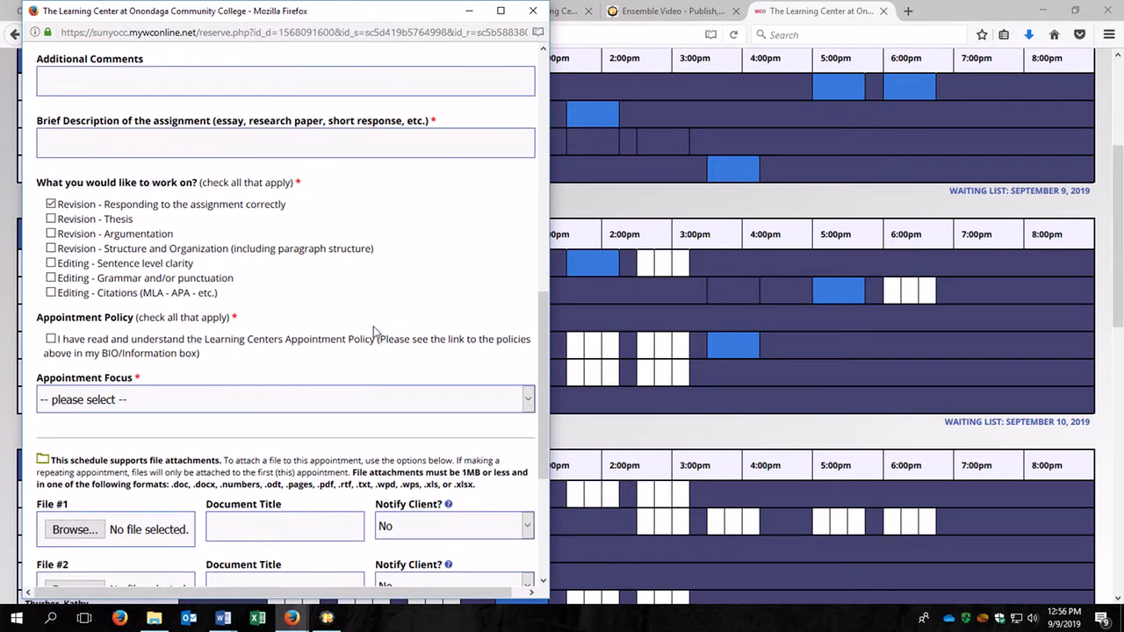
left_click(51, 338)
scroll(235, 340, "down", 2)
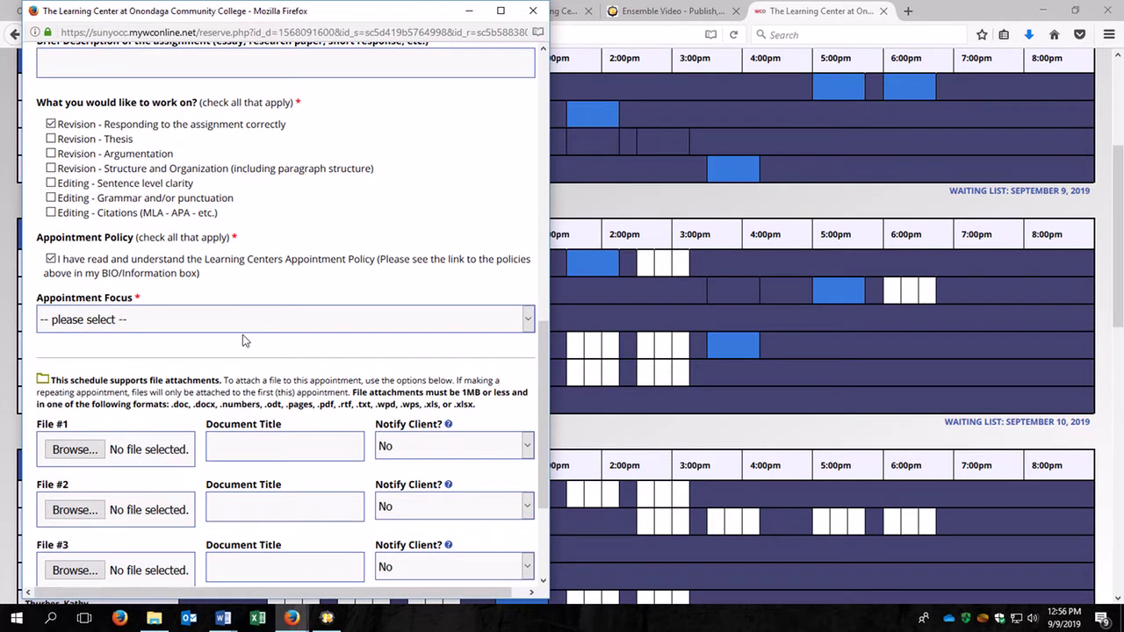
left_click(272, 326)
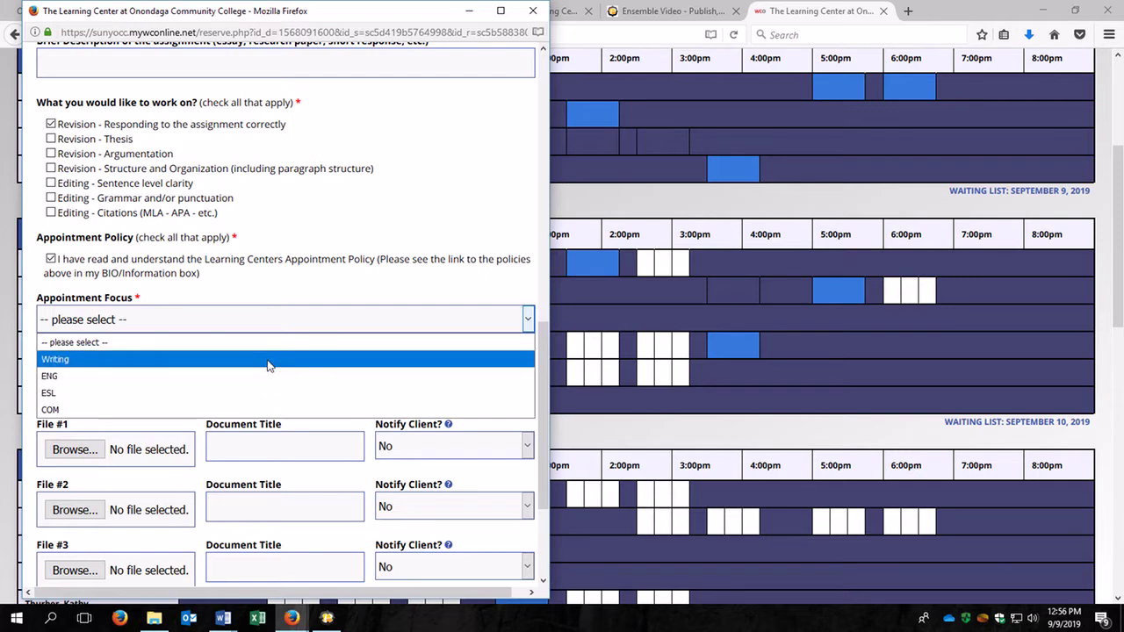
left_click(267, 365)
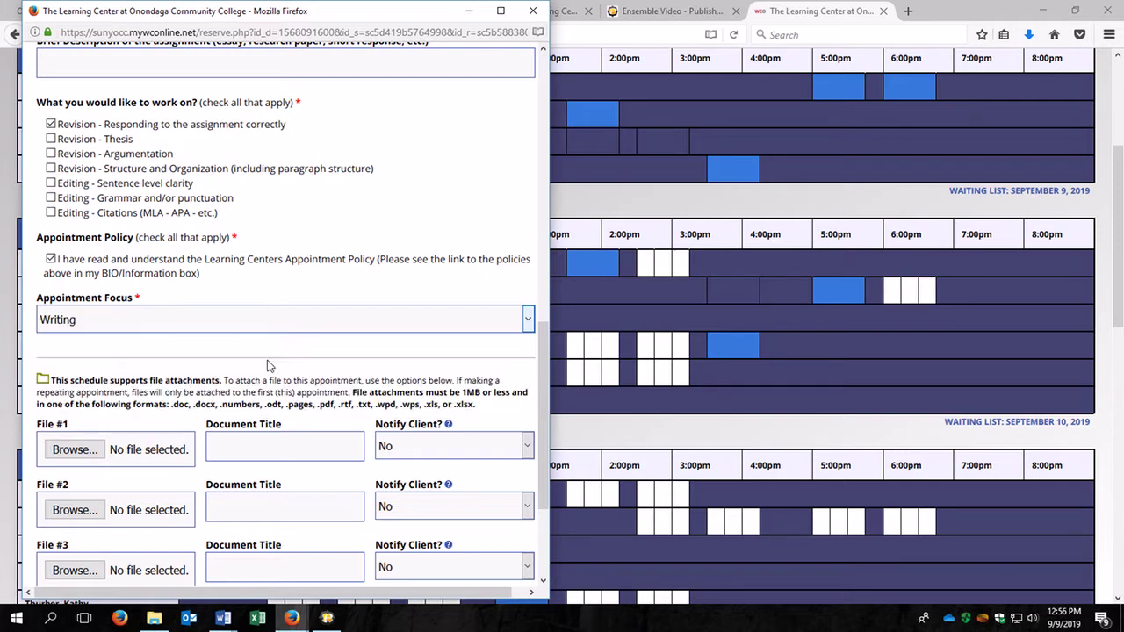
Step: Create the appointment, then review its saved details and close the appointment window
scroll(268, 365, "down", 3)
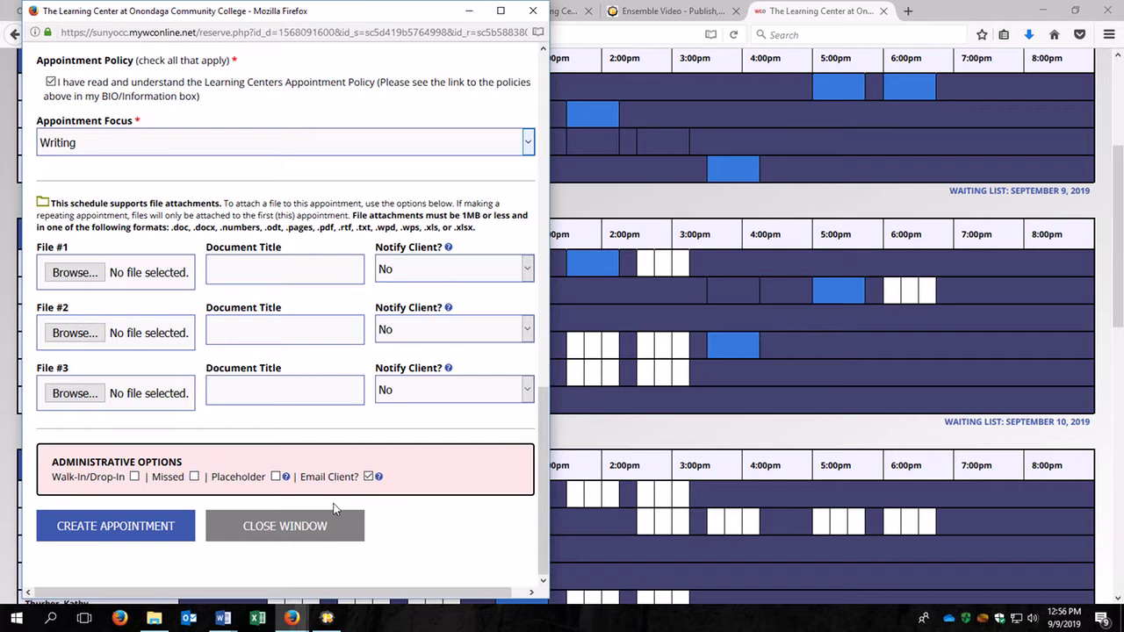
left_click(136, 531)
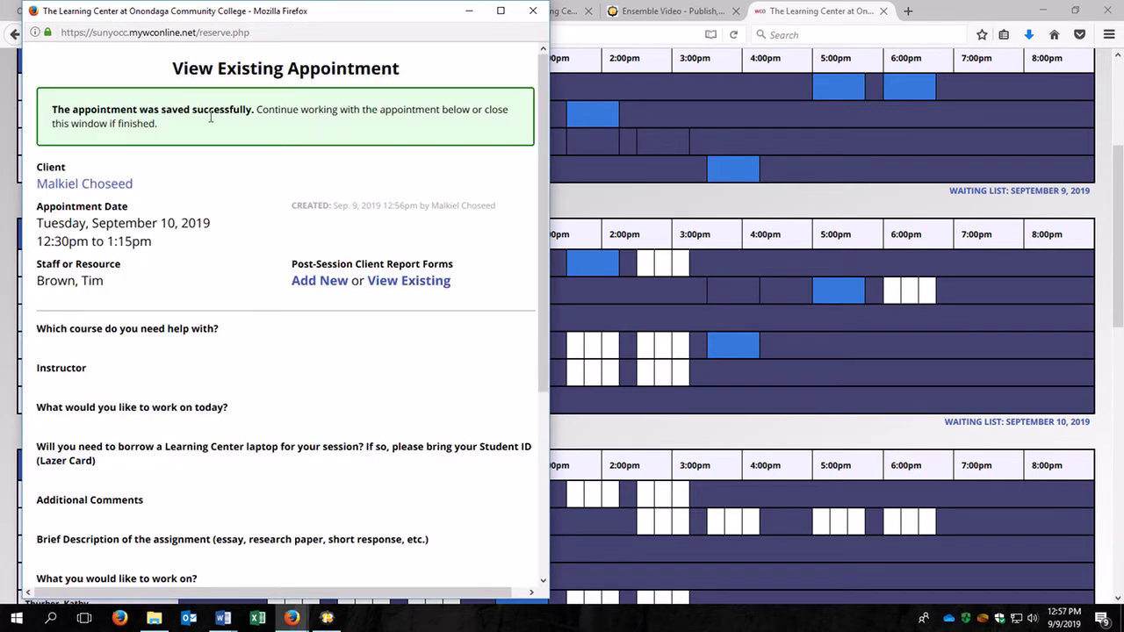
triple_click(63, 106)
left_click(214, 162)
scroll(425, 325, "down", 5)
scroll(424, 319, "up", 5)
scroll(413, 319, "down", 5)
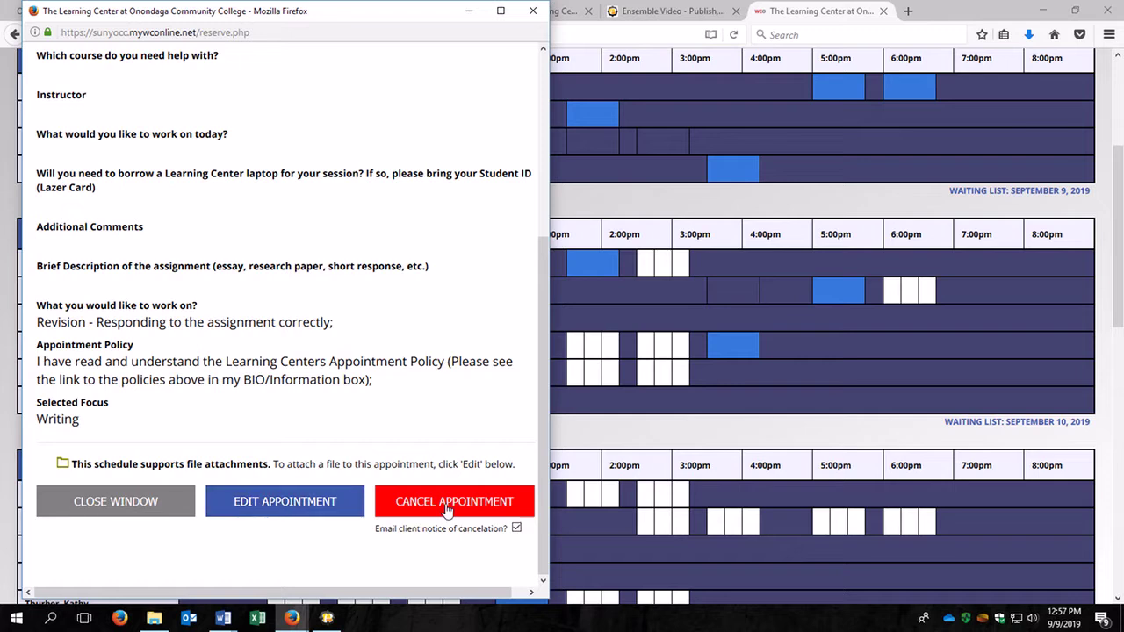
left_click(136, 503)
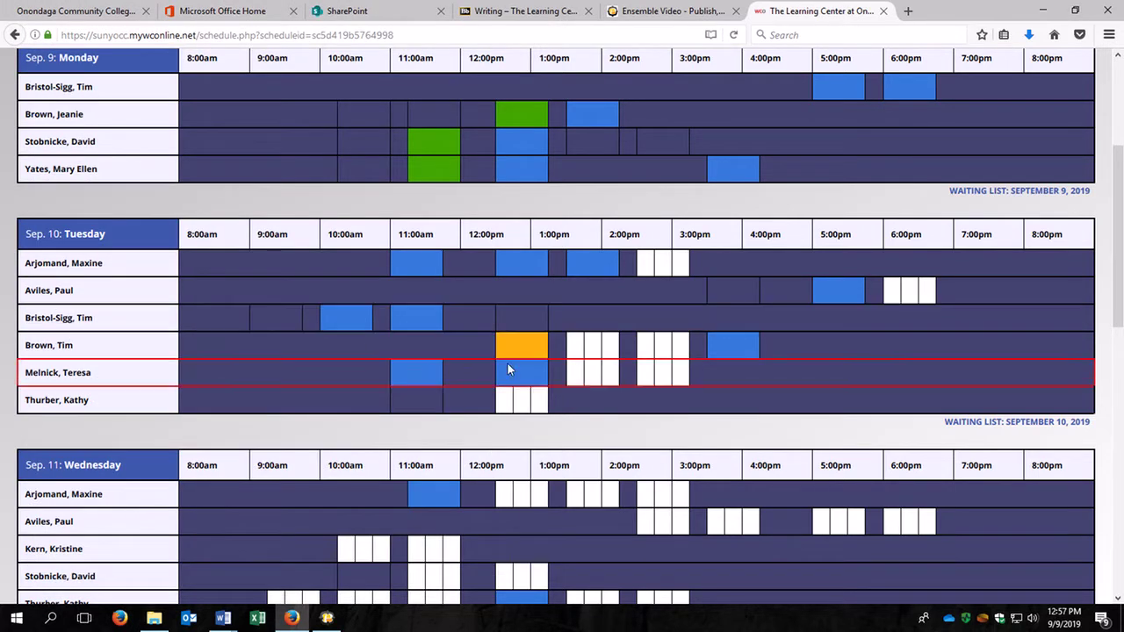
Step: Open a new appointment form for Friday, September 13 at 7:00pm with the tutor marked Face-to-Face & eTutoring
mouse_move(528, 348)
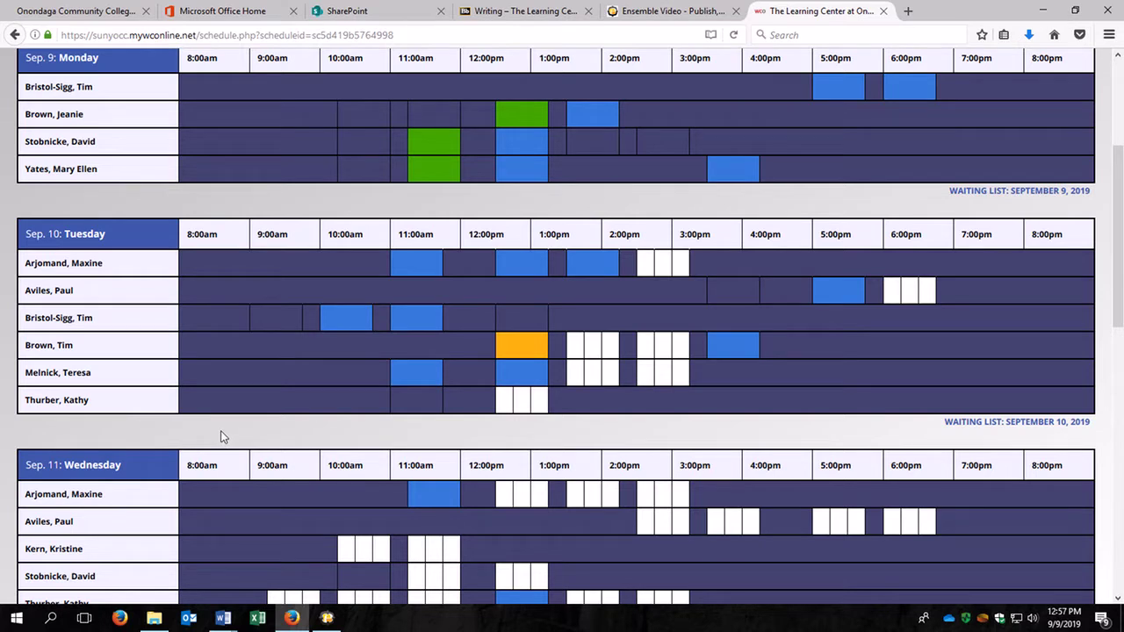
scroll(220, 436, "down", 5)
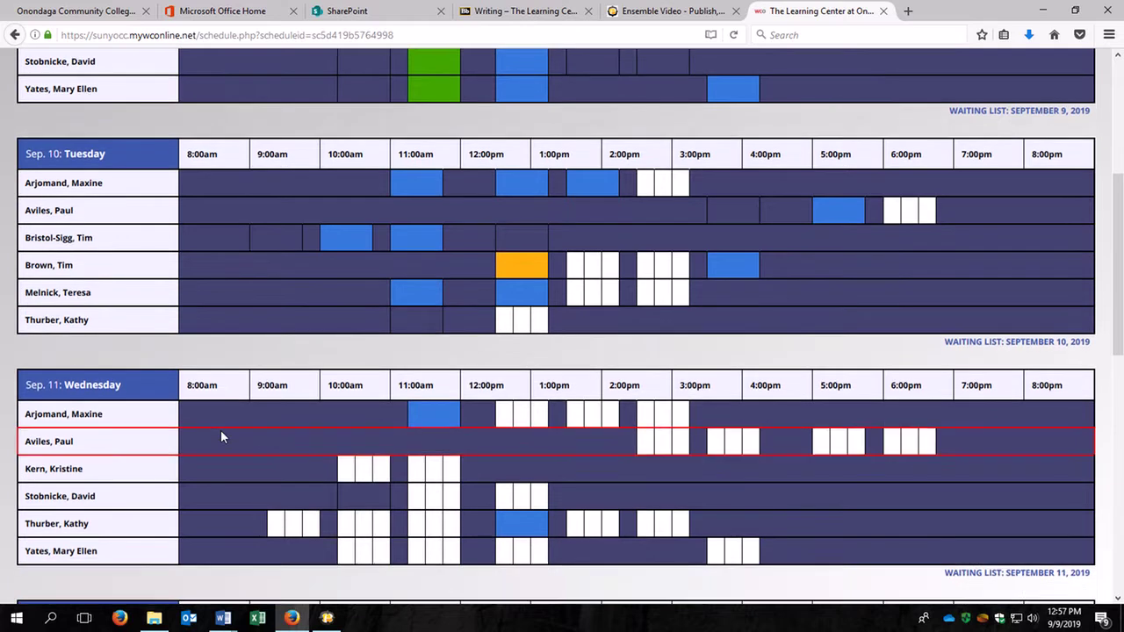
scroll(221, 435, "down", 5)
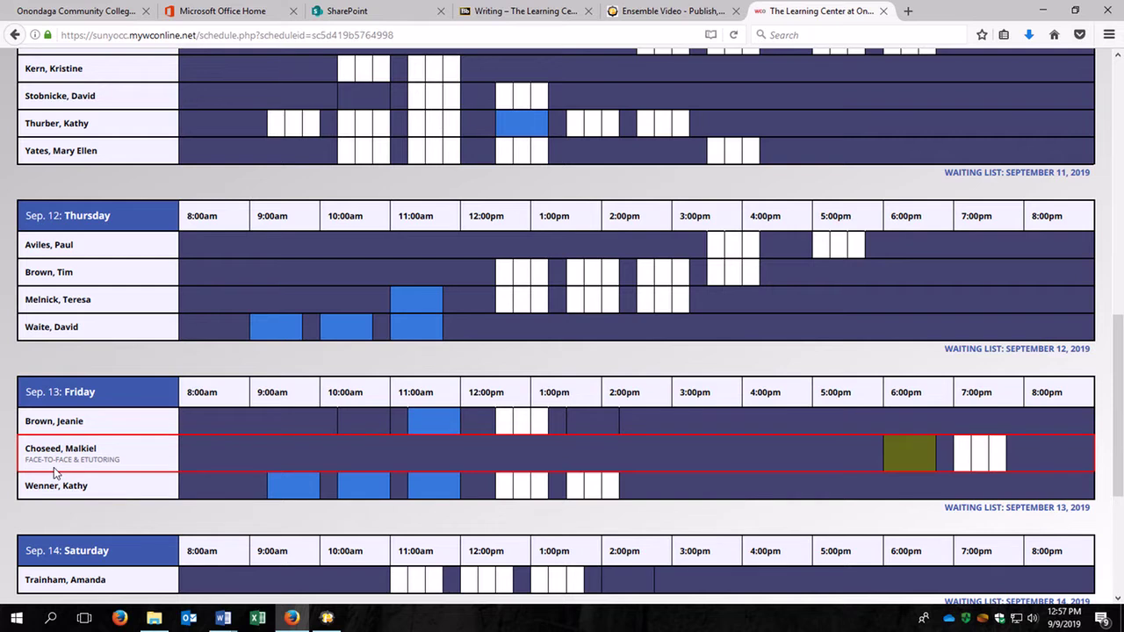
double_click(81, 463)
left_click(855, 454)
left_click(963, 462)
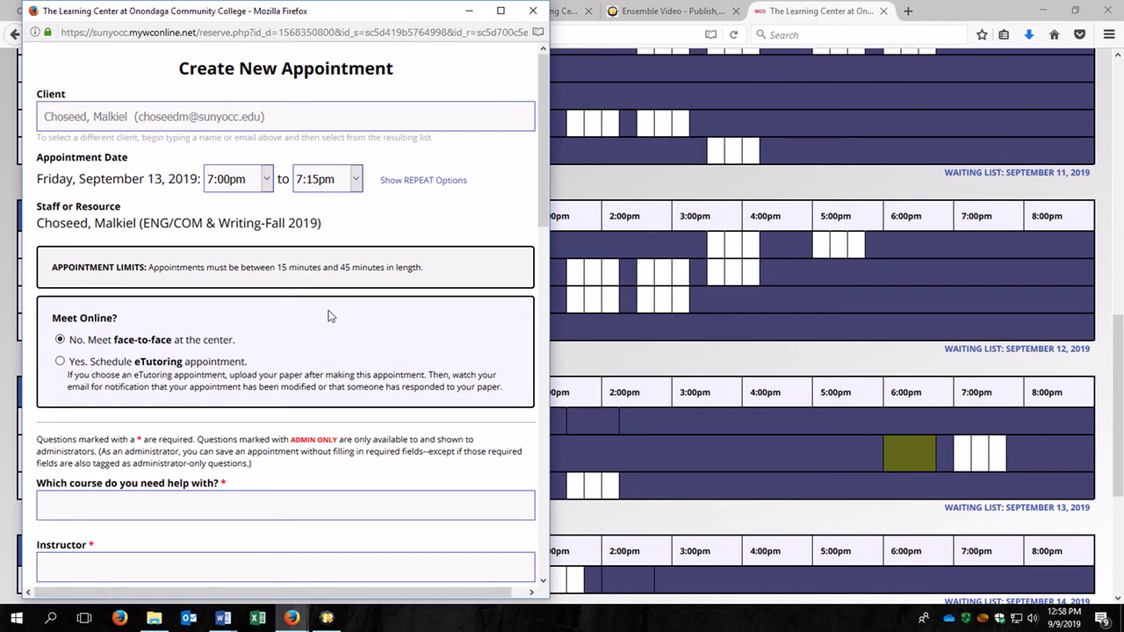
Step: Set the appointment to meet online as an eTutoring appointment
scroll(329, 316, "down", 2)
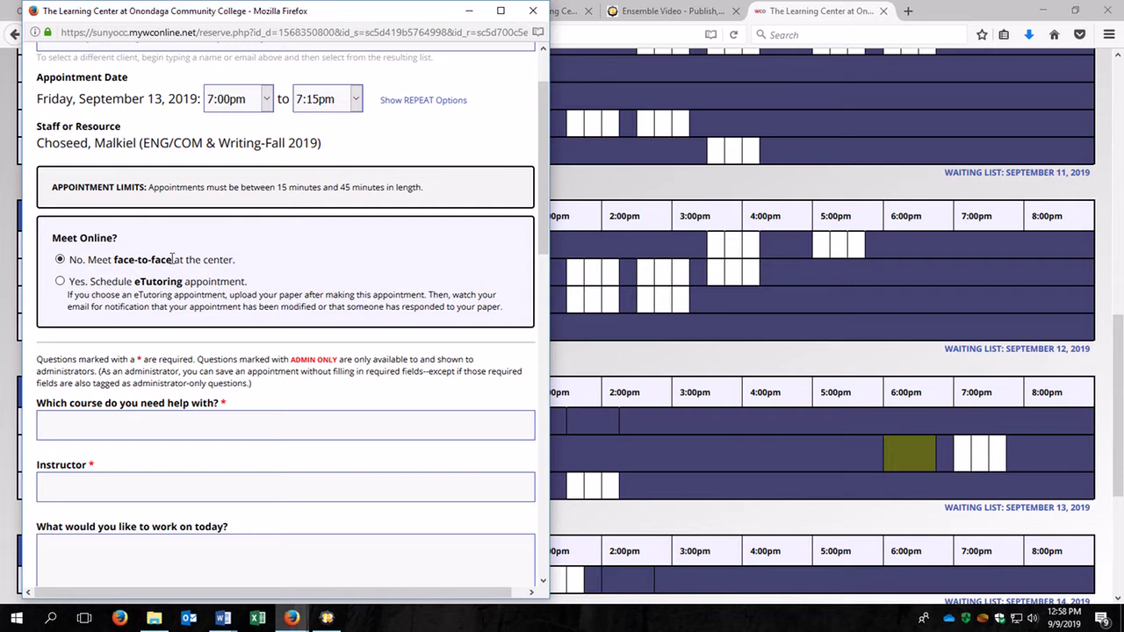
scroll(172, 263, "down", 2)
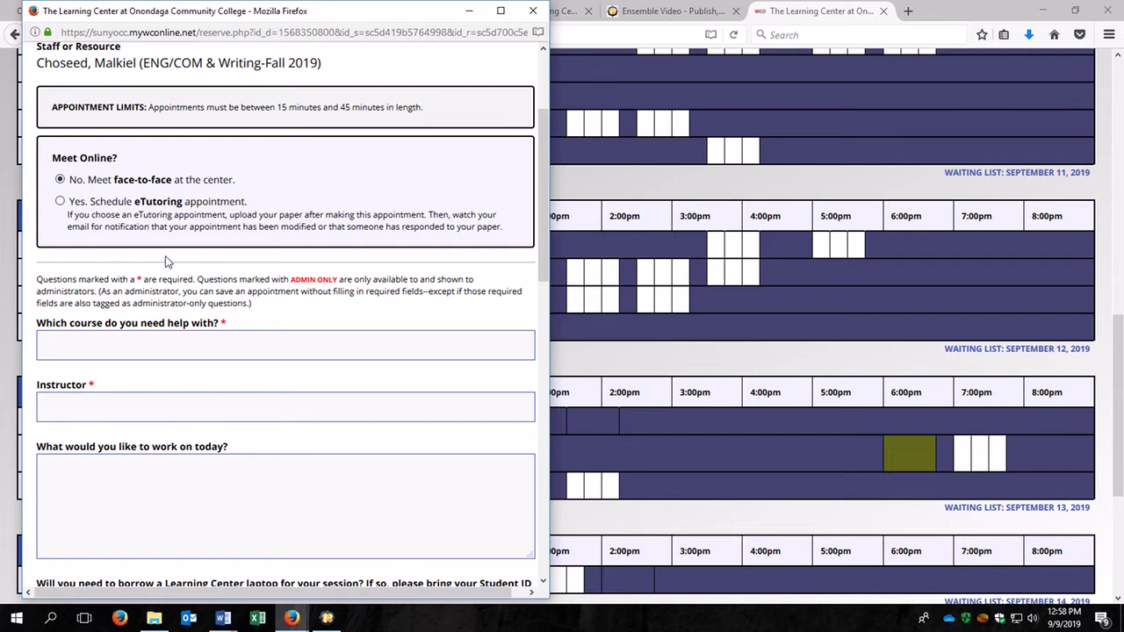
left_click(60, 202)
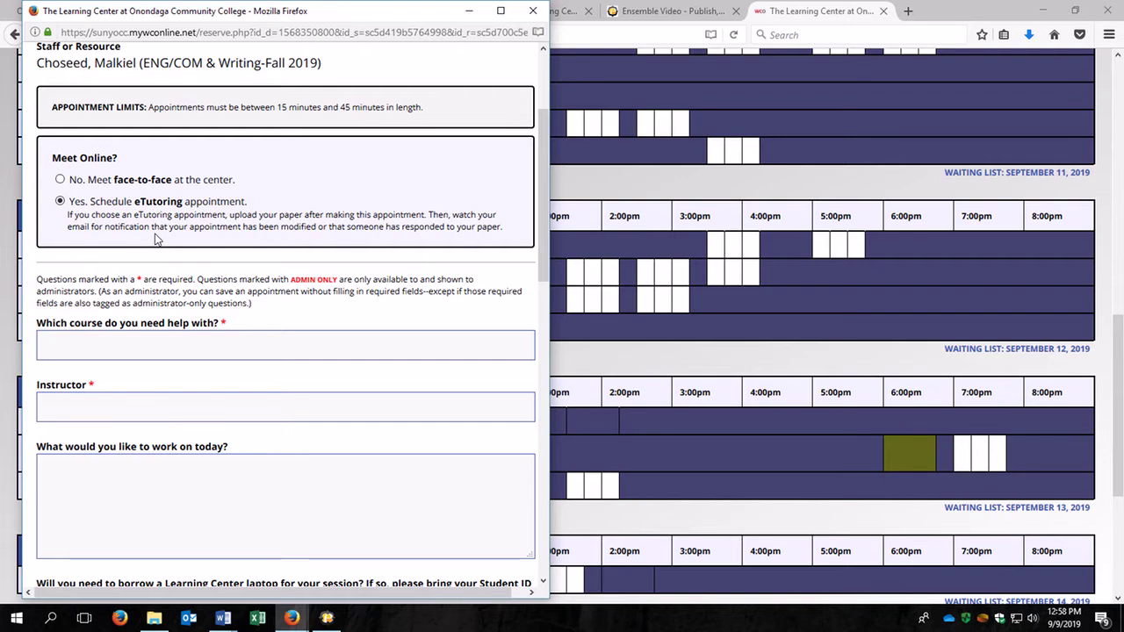
Step: Enter ENG 103 as the course needing help and fill in the instructor's name
scroll(201, 247, "down", 2)
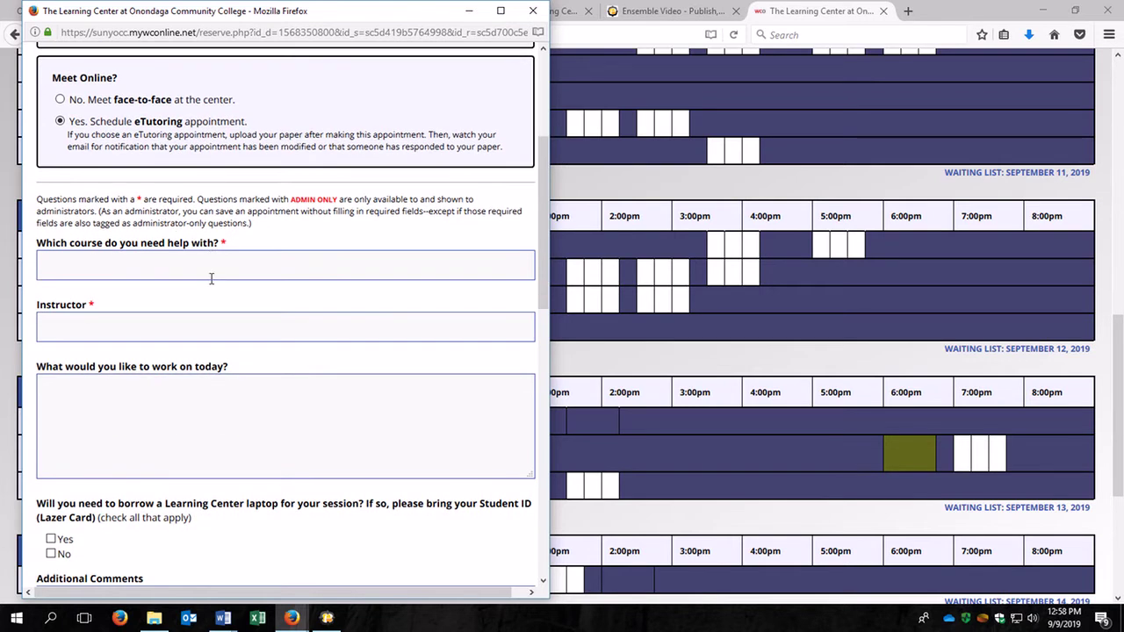
left_click(225, 282)
type("ENG 103")
left_click(211, 324)
type("Dr. Sm")
type("ith")
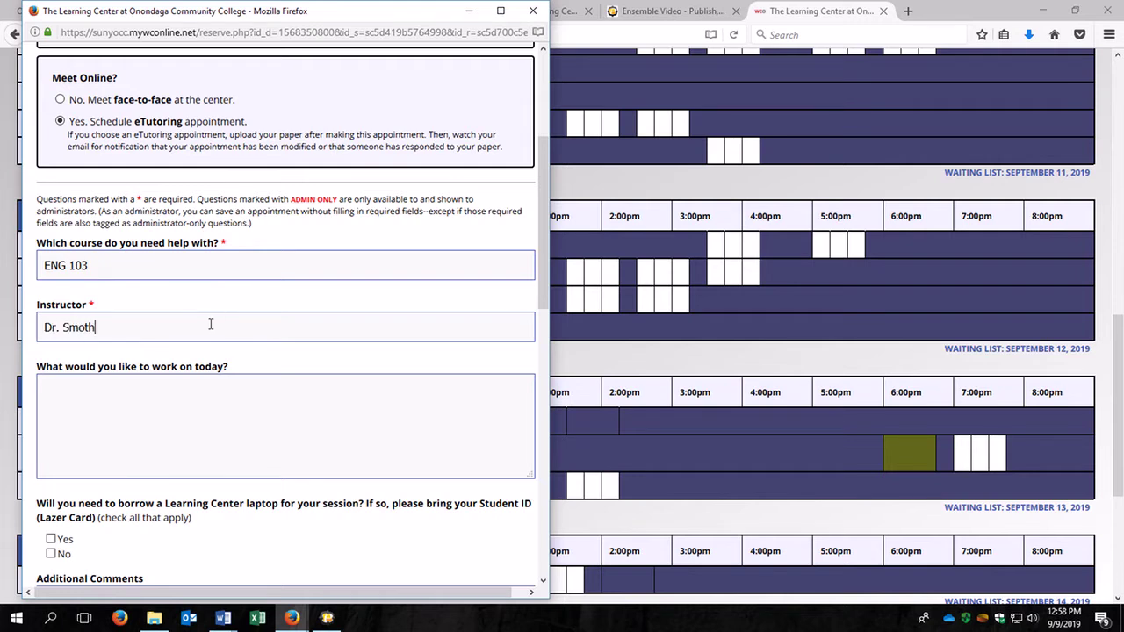
key("BackSpace")
key("BackSpace")
key("BackSpace")
type("ith")
Step: Enter "I want help with my thesis and using evidence." as today's work and "Research paper" as the assignment description
left_click(175, 398)
type("I want help with my thesis and using evidence.")
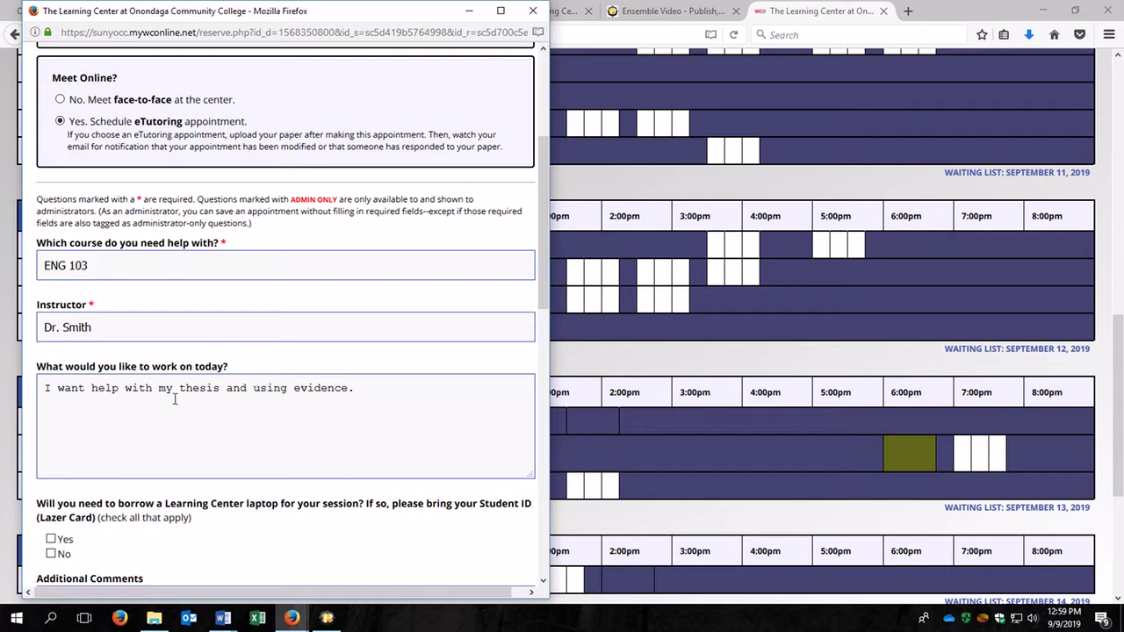
scroll(175, 399, "down", 3)
scroll(178, 400, "down", 3)
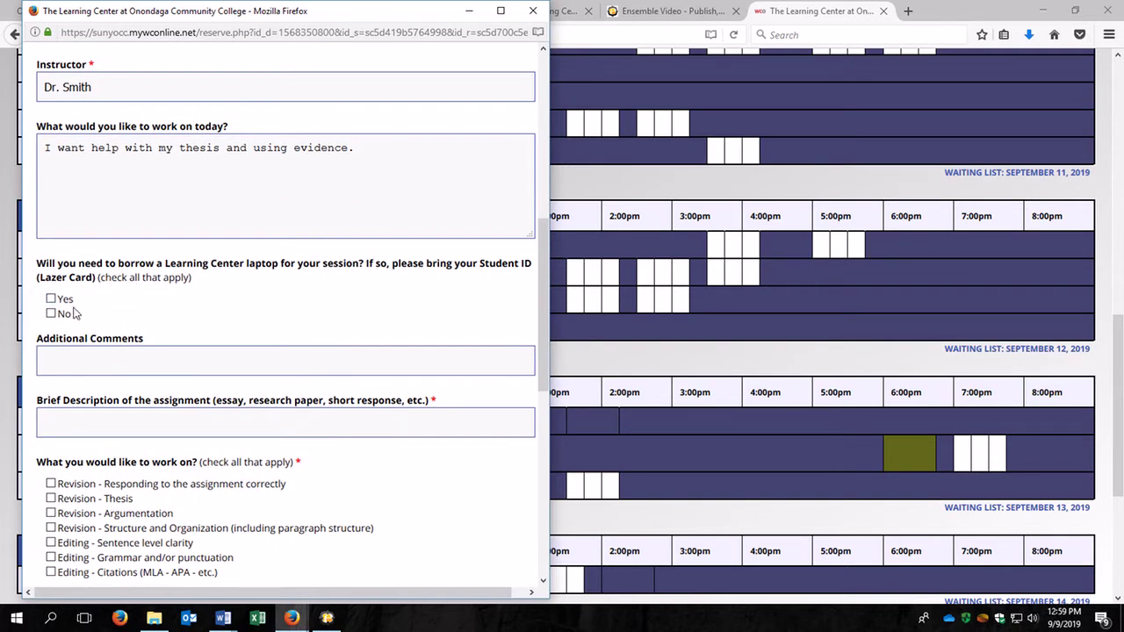
scroll(73, 313, "down", 2)
left_click(145, 342)
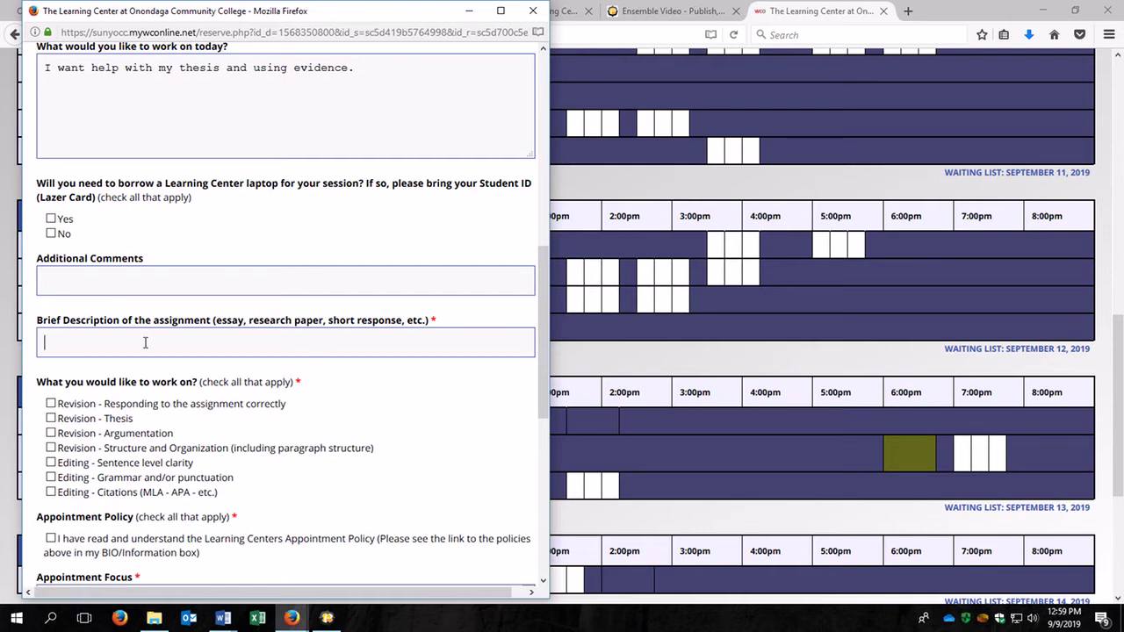
type("Research paper")
Step: Select "Revision - Responding to the assignment correctly" as what to work on and accept the Appointment Policy
left_click(50, 404)
scroll(110, 379, "down", 3)
left_click(51, 378)
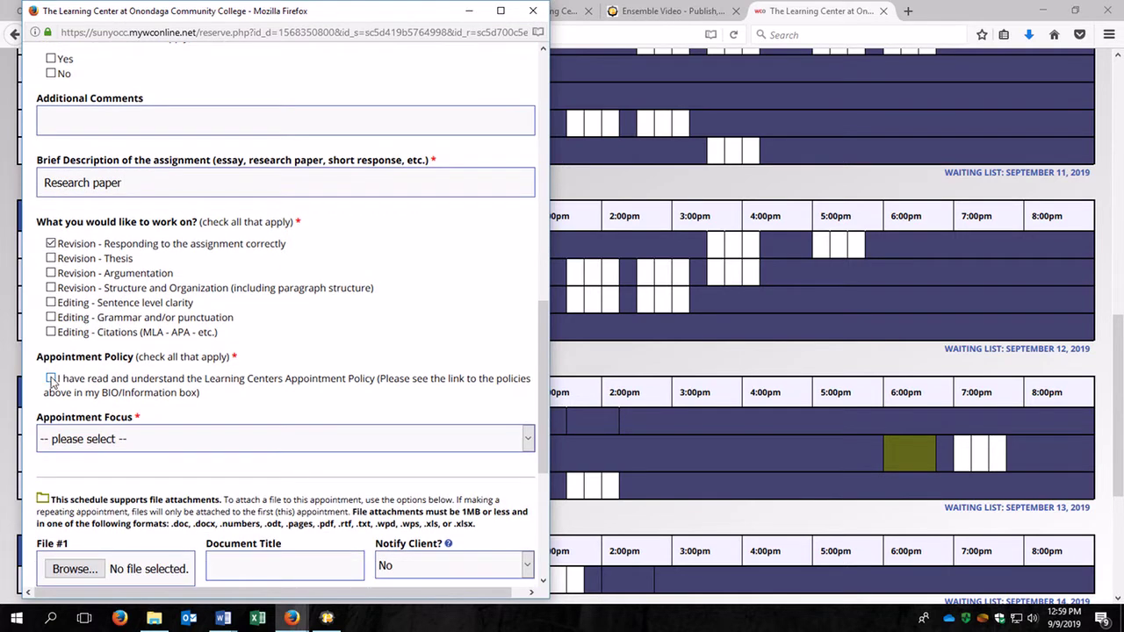
Step: Set the appointment focus to Writing and attach Document6.docx from the Downloads folder as File #1
left_click(88, 446)
left_click(89, 480)
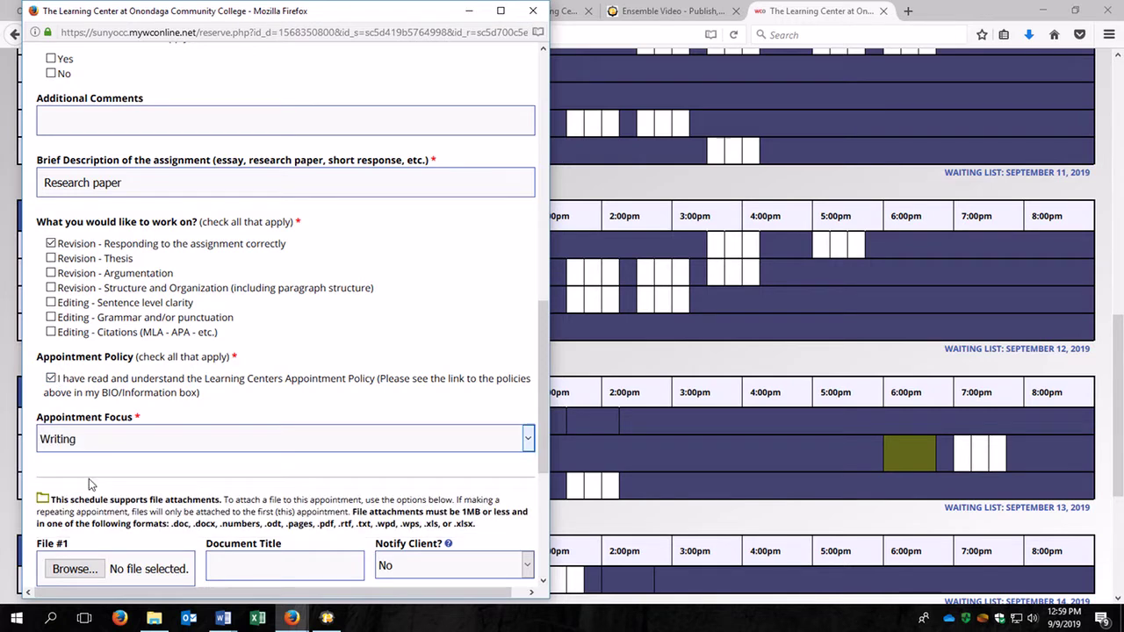
scroll(267, 374, "down", 3)
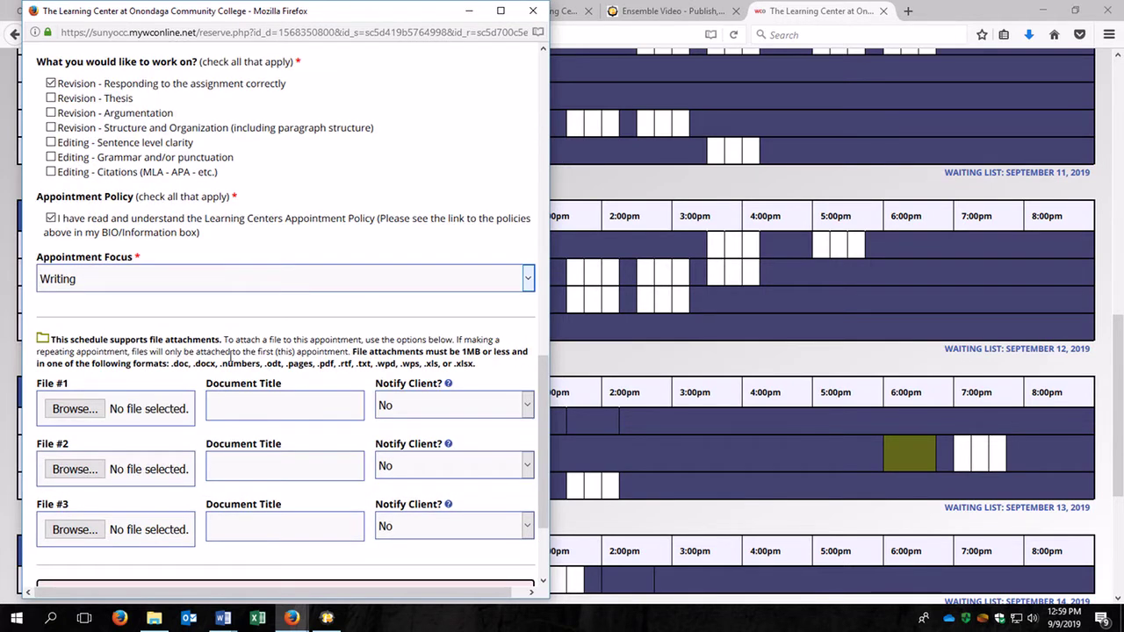
left_click(99, 411)
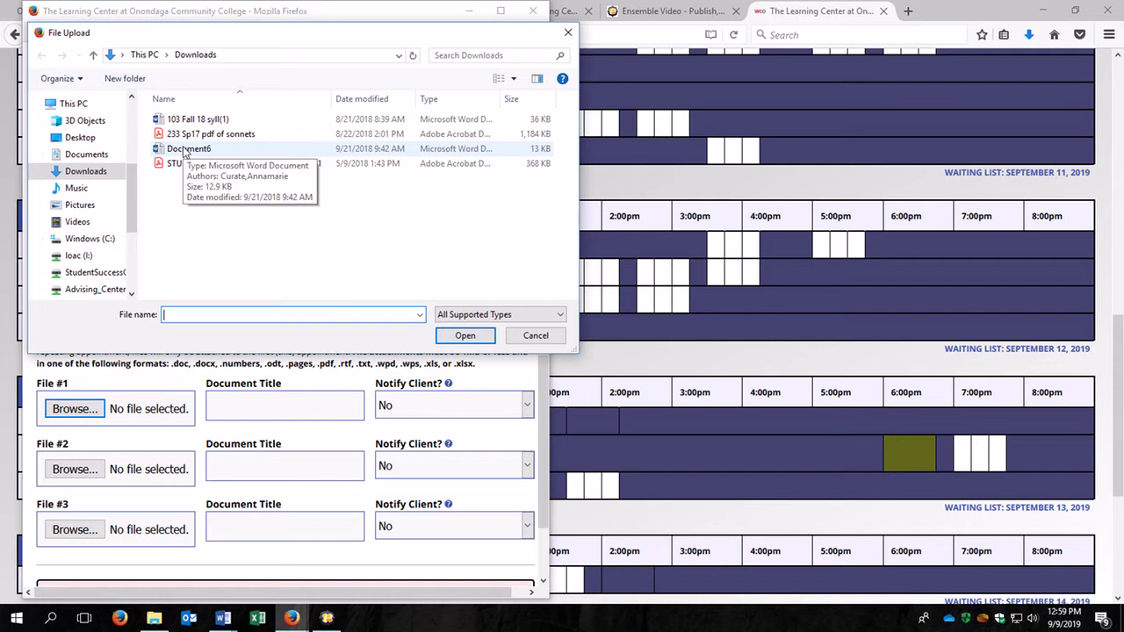
double_click(185, 151)
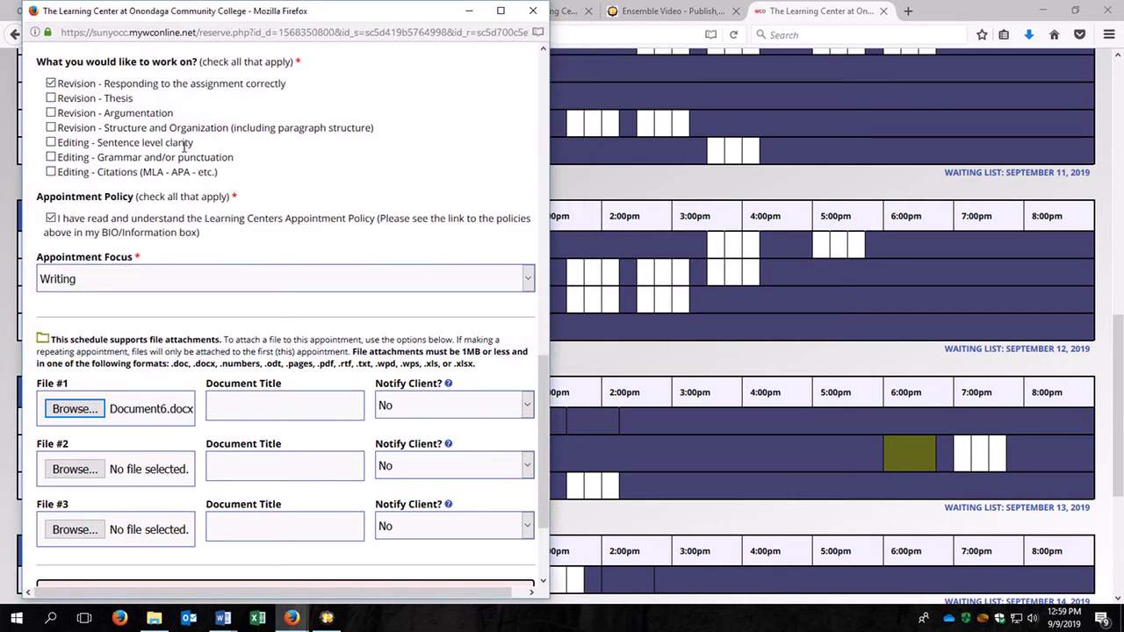
Step: Title the File #1 attachment "my essay" and create the eTutoring appointment
left_click(239, 406)
type("my essay")
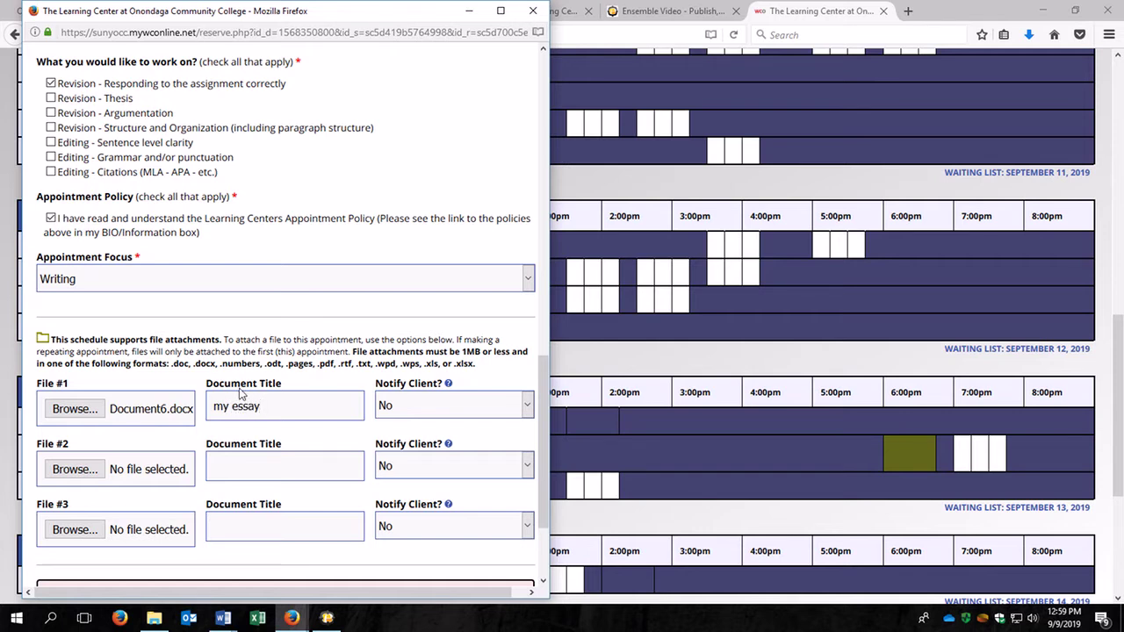
scroll(241, 392, "down", 2)
scroll(241, 388, "down", 1)
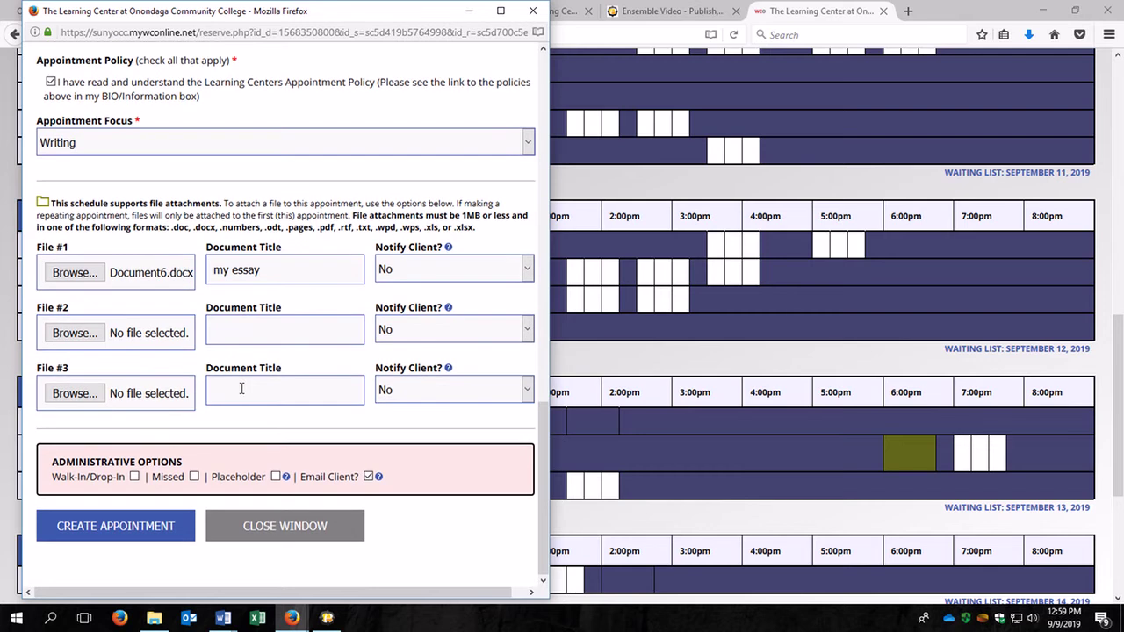
left_click(140, 535)
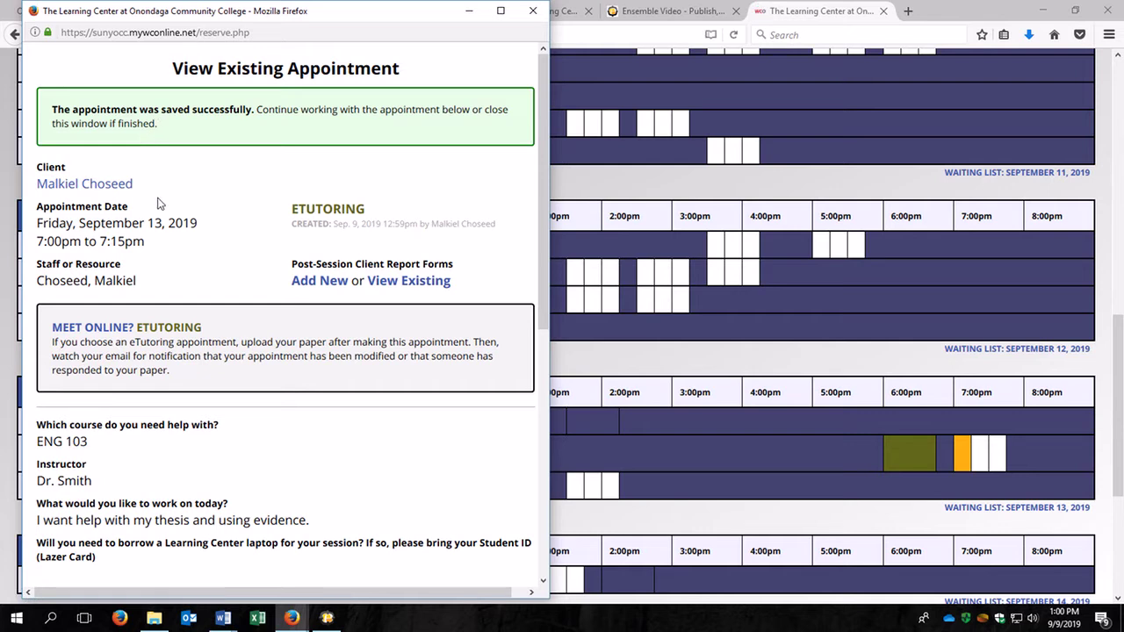
Step: Review the saved appointment's details through the file attachment section and close the appointment window
scroll(158, 206, "down", 3)
scroll(187, 224, "down", 5)
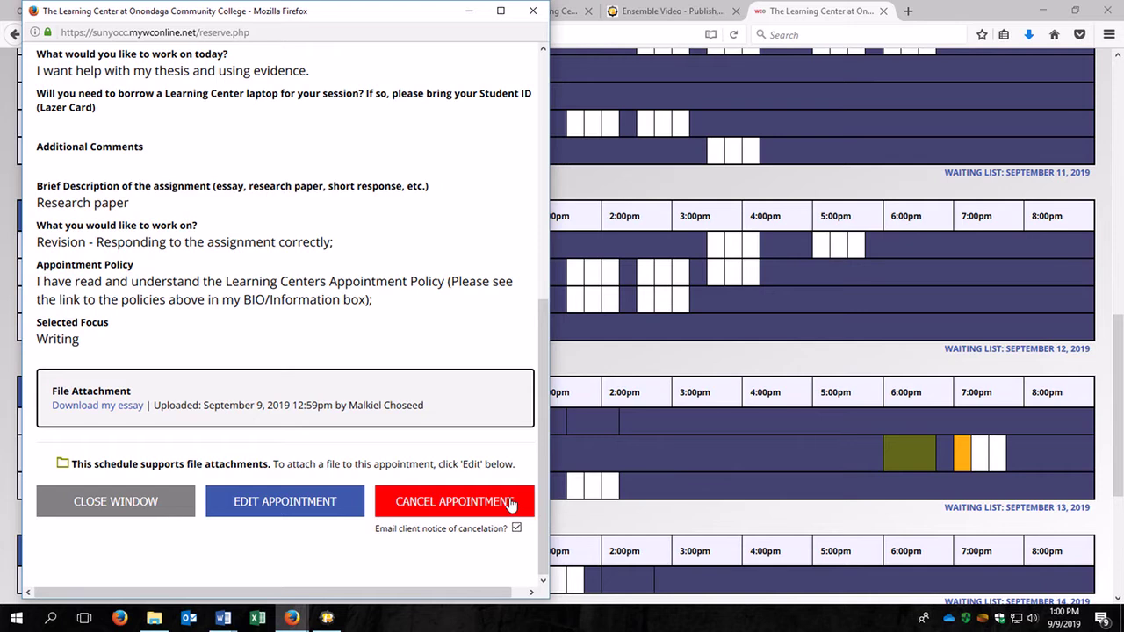
left_click(154, 501)
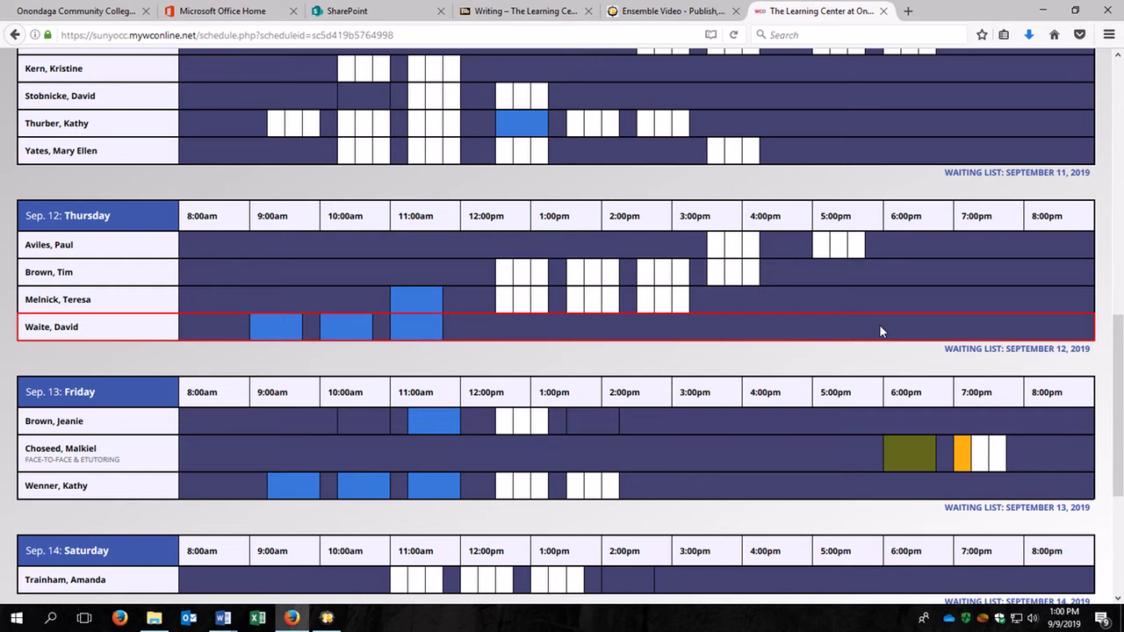
mouse_move(963, 467)
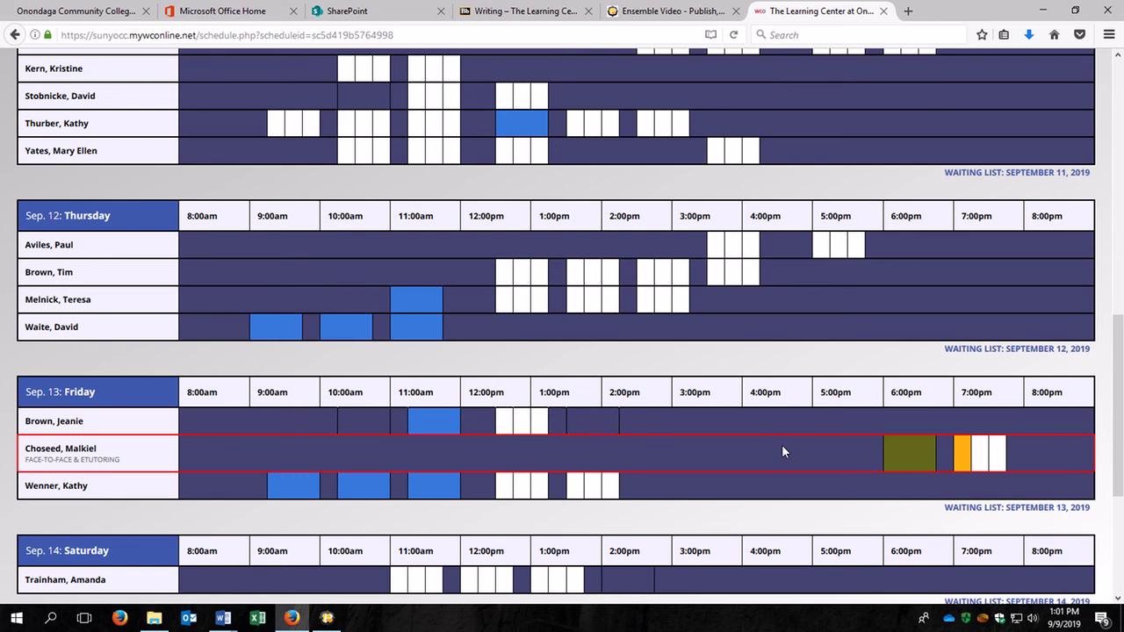
left_click(326, 618)
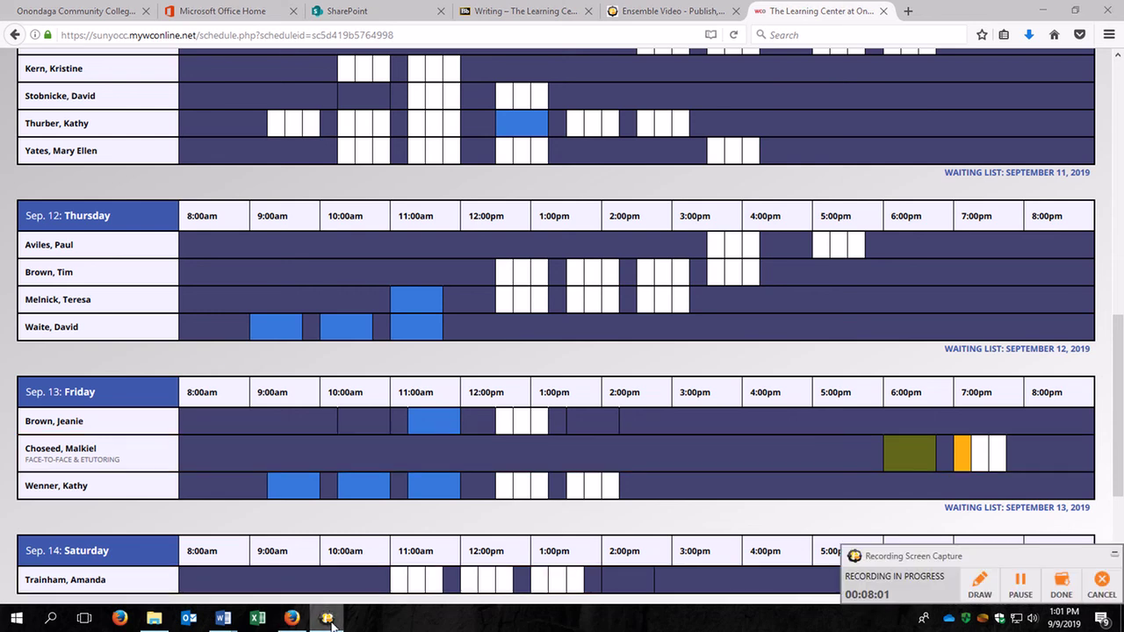